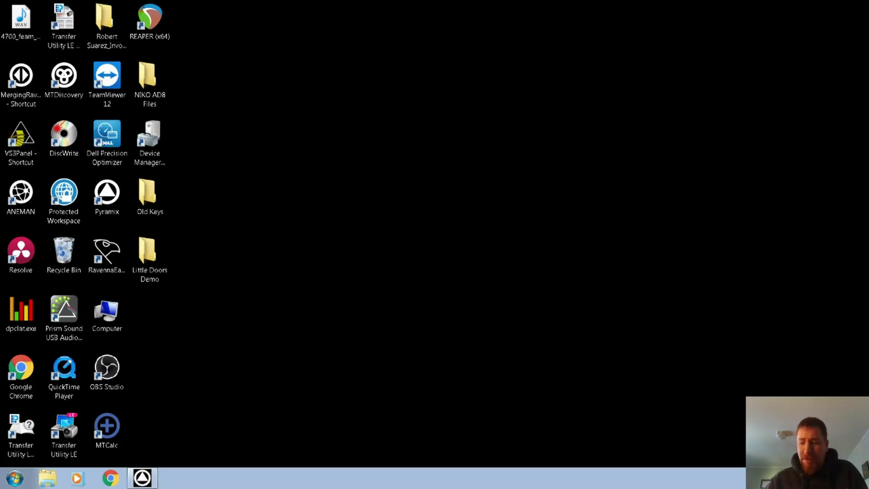
Bring the Pyramix project window back up and open the mixer beside the track view.
{"action": "left_click", "coordinate": [142, 478]}
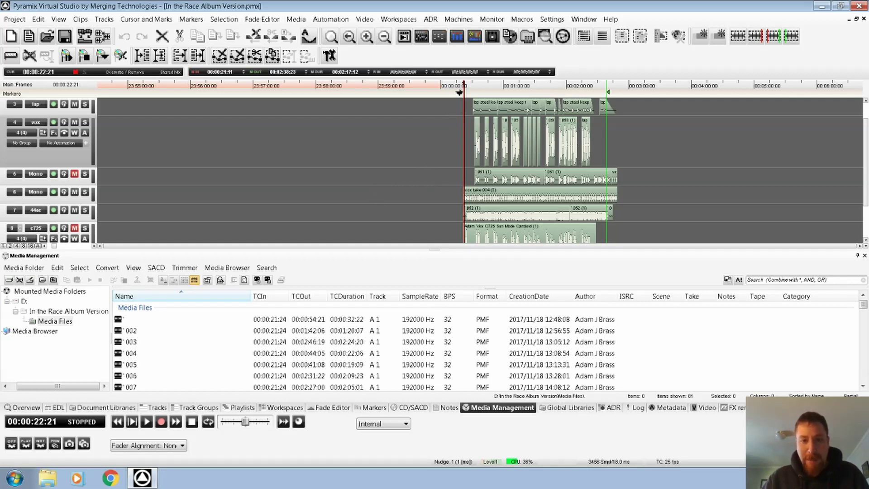
{"action": "left_click", "coordinate": [422, 38]}
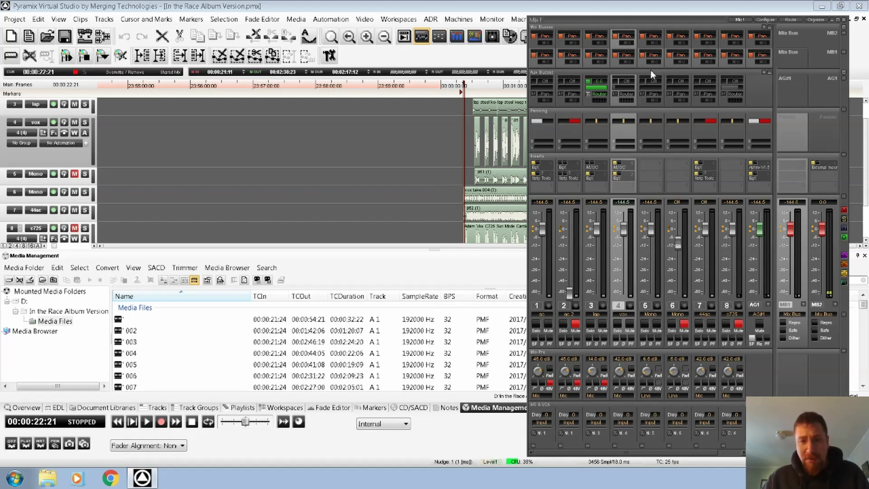
Focus the mixer on mix bus MB2 instead of MB1.
{"action": "left_click", "coordinate": [535, 46]}
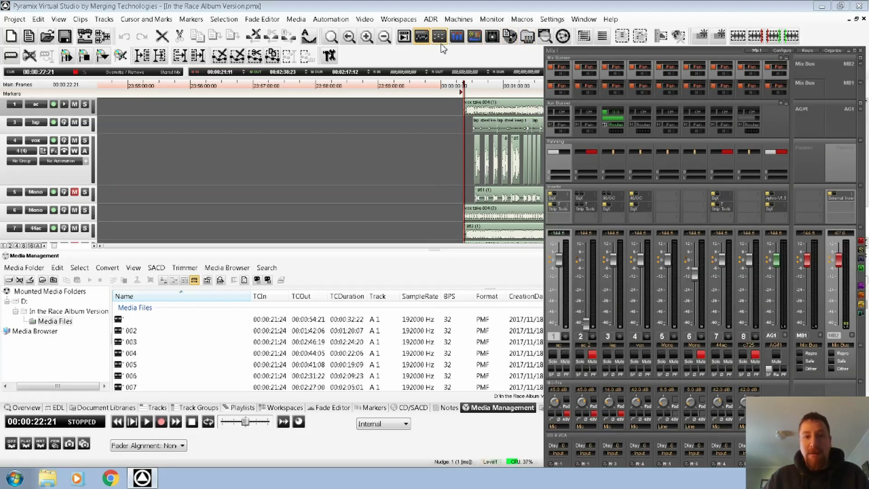
{"action": "left_click", "coordinate": [438, 39]}
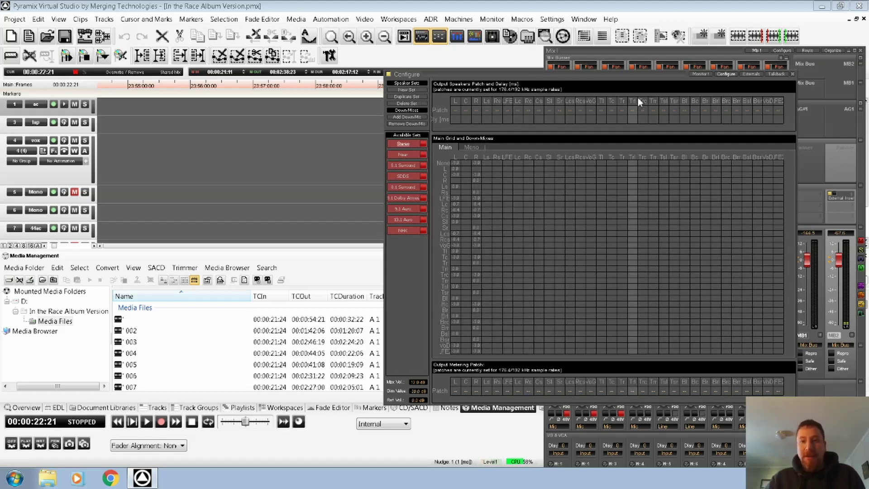
On the Monitor page, move the window clear of the mixer and monitor both AG1 channels.
{"action": "left_click", "coordinate": [701, 75]}
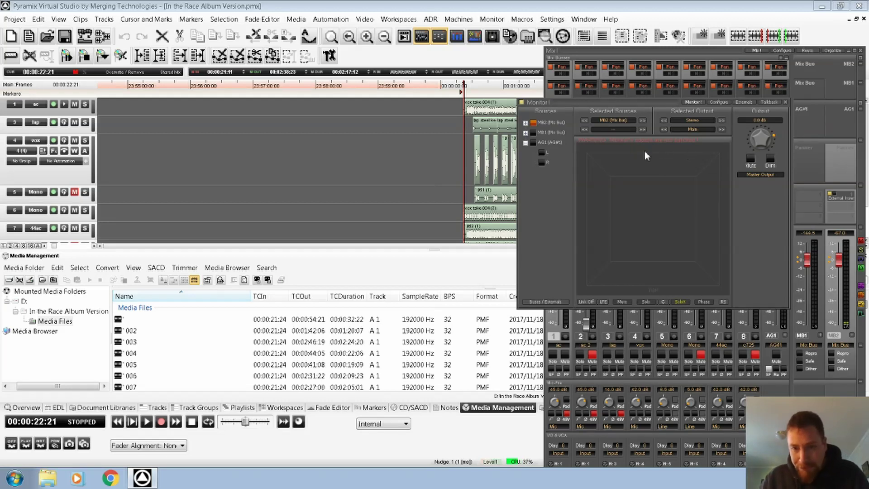
{"action": "left_click_drag", "start_coordinate": [577, 103], "coordinate": [332, 113]}
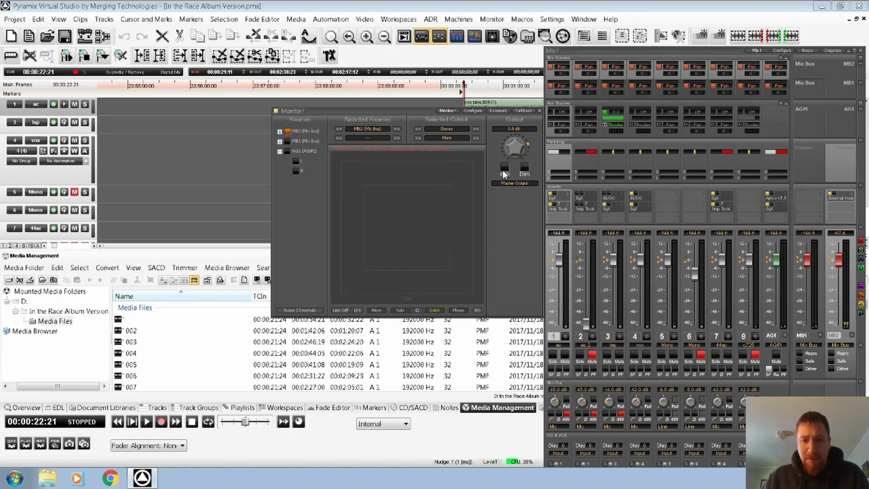
{"action": "left_click", "coordinate": [288, 152]}
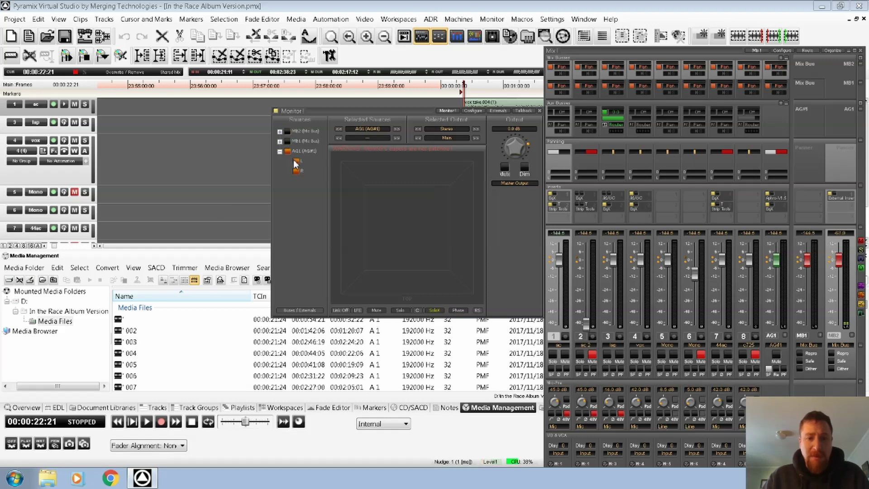
{"action": "left_click", "coordinate": [296, 162]}
{"action": "left_click", "coordinate": [288, 152]}
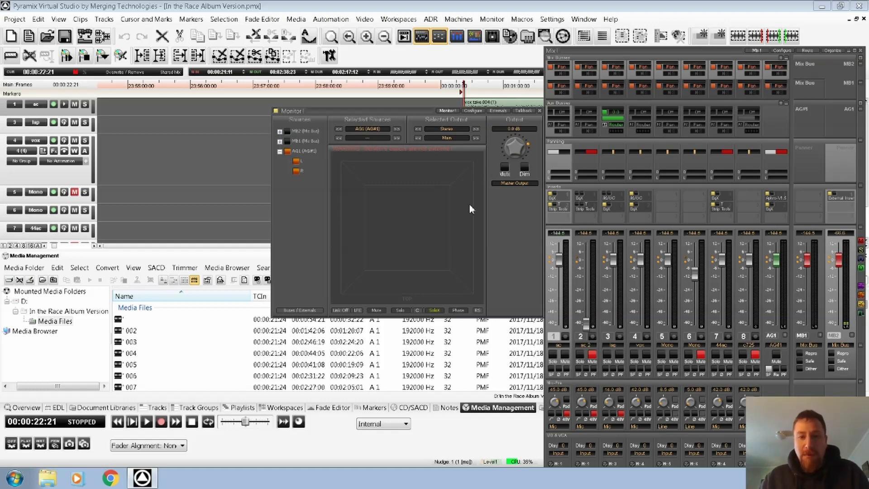
{"action": "left_click", "coordinate": [477, 110]}
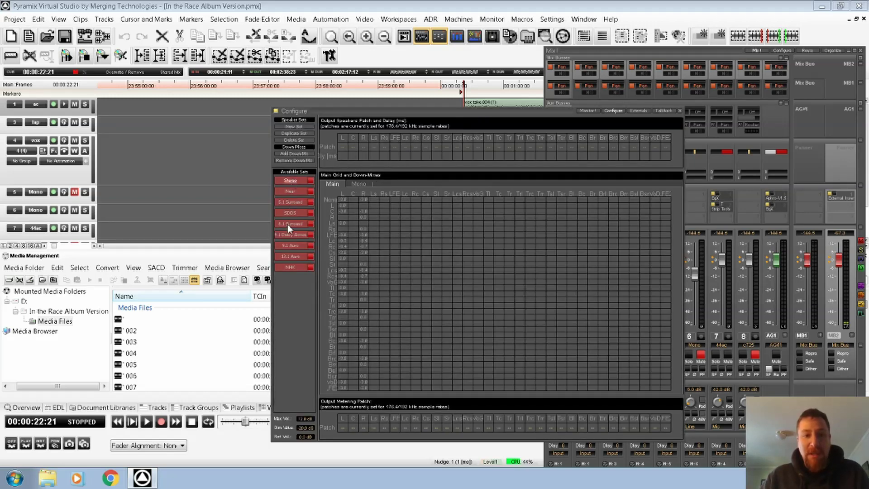
Compare the Near and surround speaker sets, then load the Stereo set.
{"action": "left_click", "coordinate": [290, 192]}
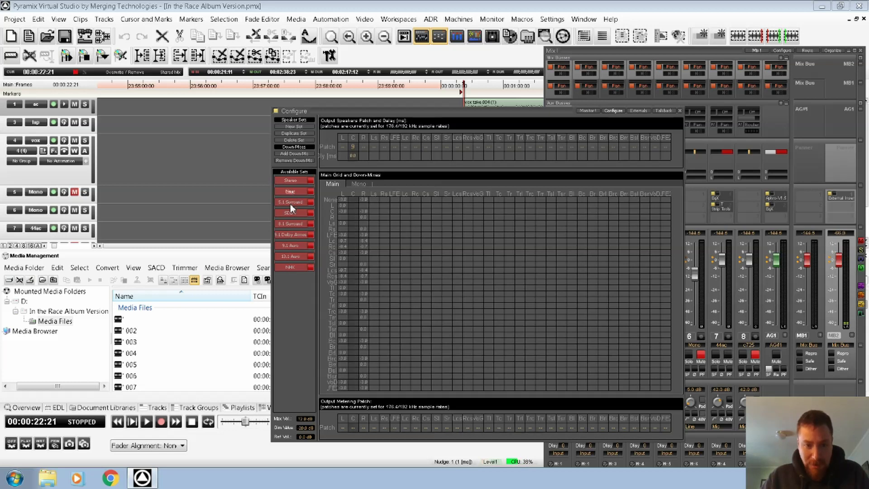
{"action": "left_click", "coordinate": [290, 204]}
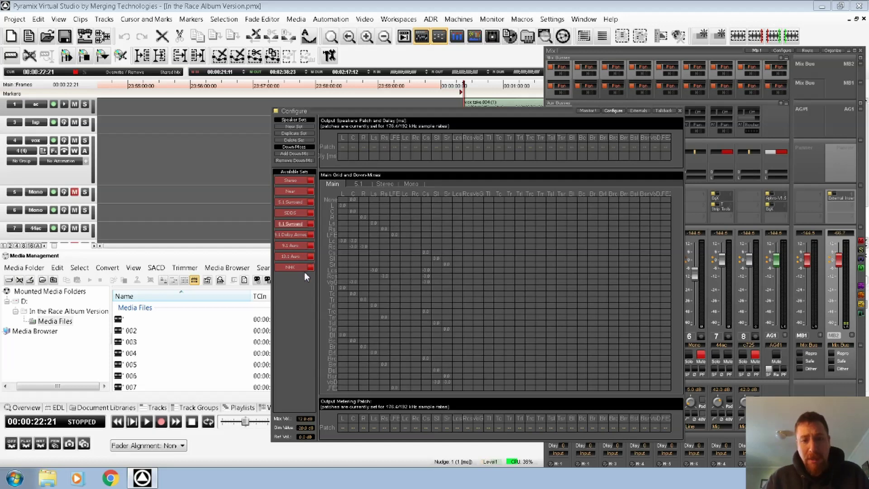
{"action": "left_click", "coordinate": [290, 181]}
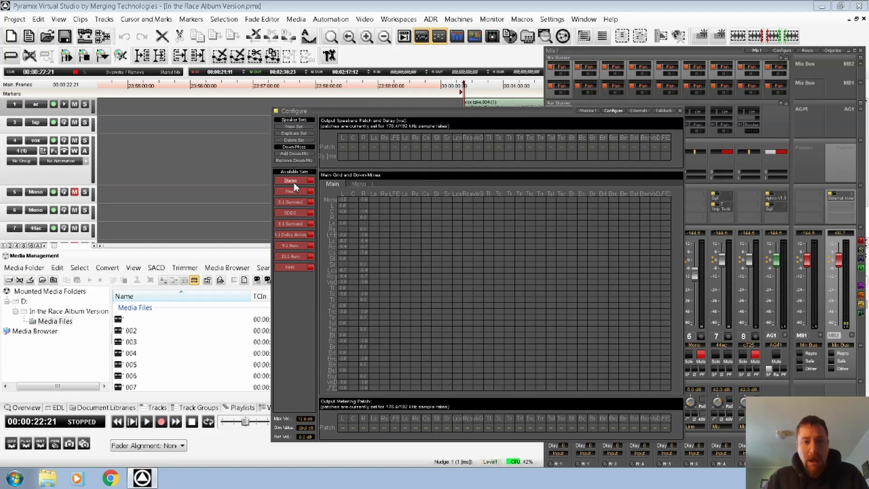
Patch the Stereo left speaker to Merging RAVENNA ASIO Bank 1 output 9 and right to 10.
{"action": "left_click", "coordinate": [359, 184]}
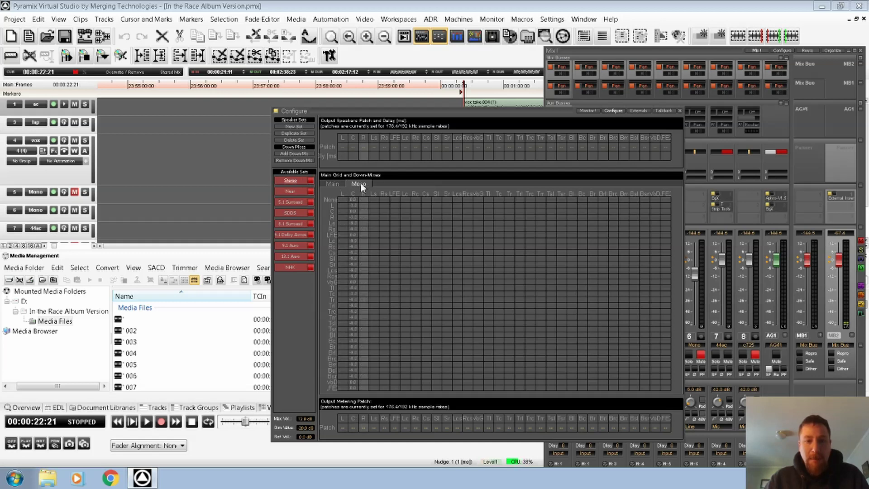
{"action": "left_click", "coordinate": [333, 184]}
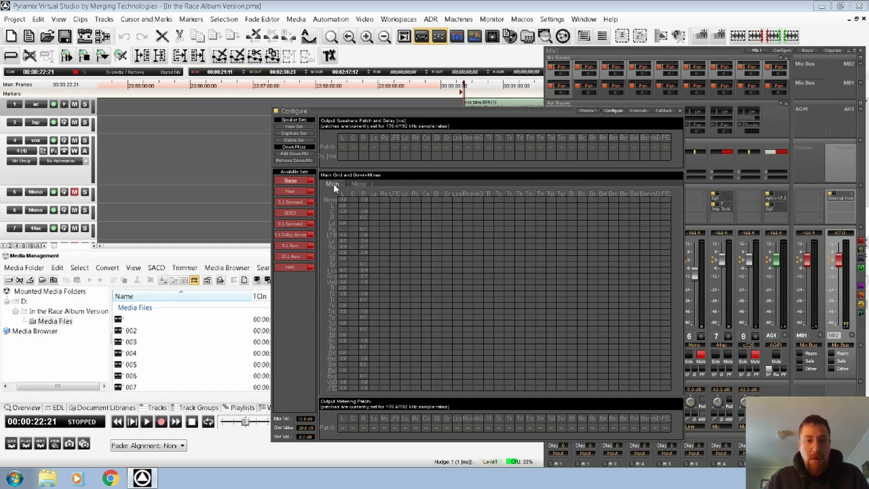
{"action": "left_click", "coordinate": [343, 148]}
{"action": "mouse_move", "coordinate": [357, 172]}
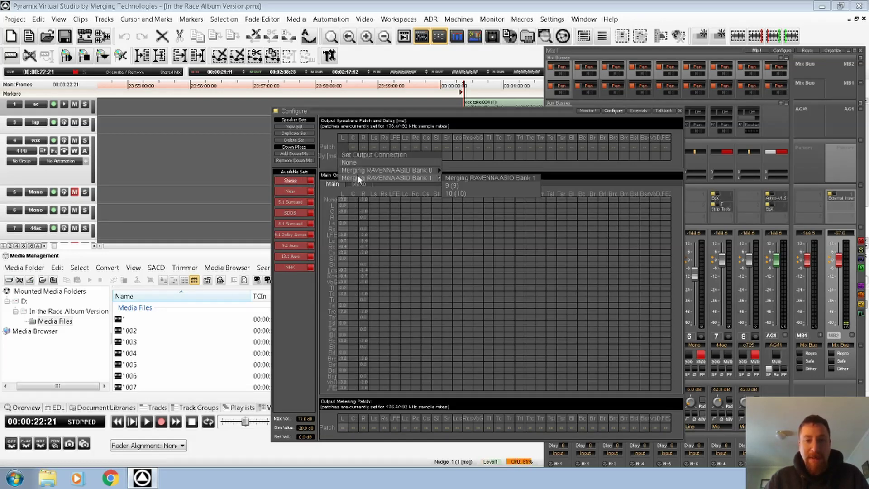
{"action": "mouse_move", "coordinate": [428, 175]}
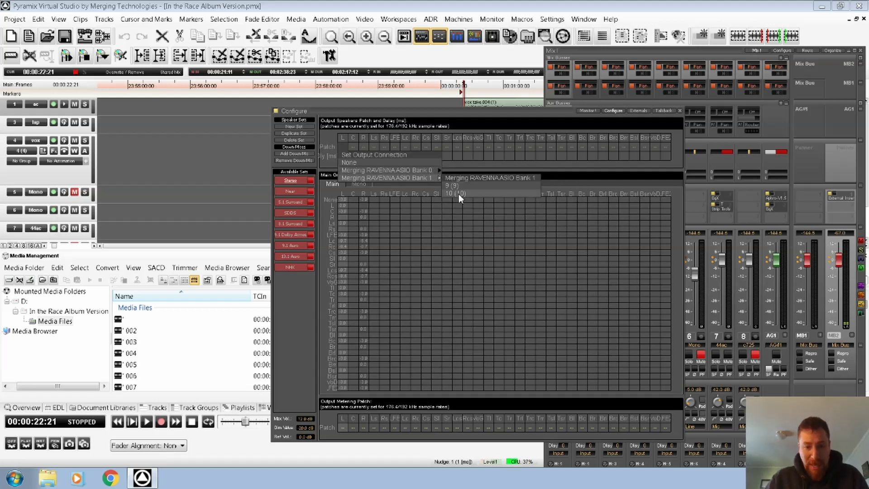
{"action": "left_click", "coordinate": [459, 186]}
{"action": "left_click", "coordinate": [364, 145]}
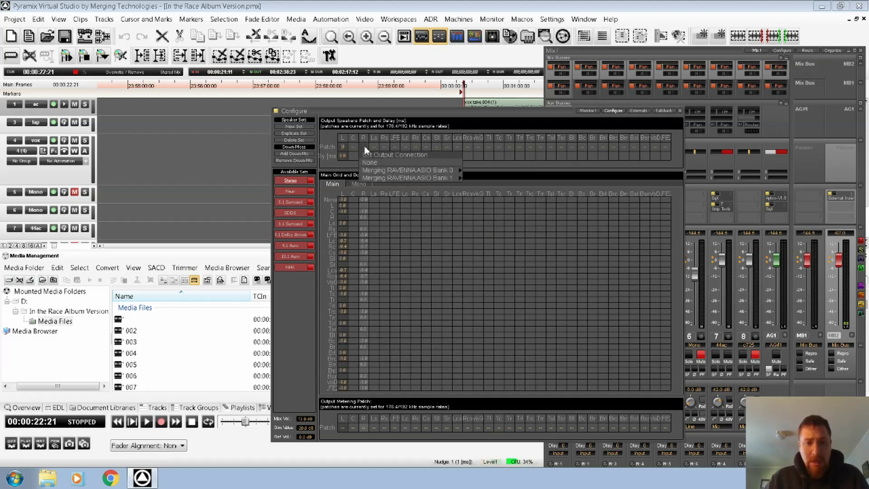
{"action": "mouse_move", "coordinate": [383, 172]}
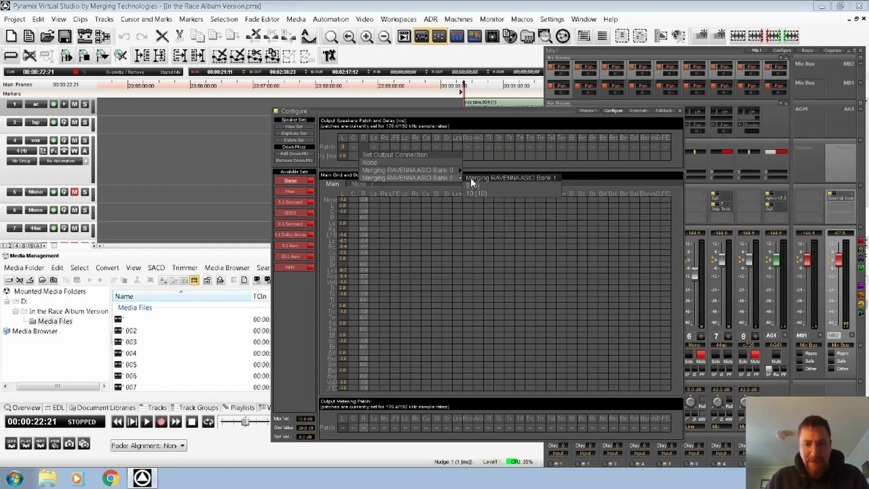
{"action": "left_click", "coordinate": [473, 194]}
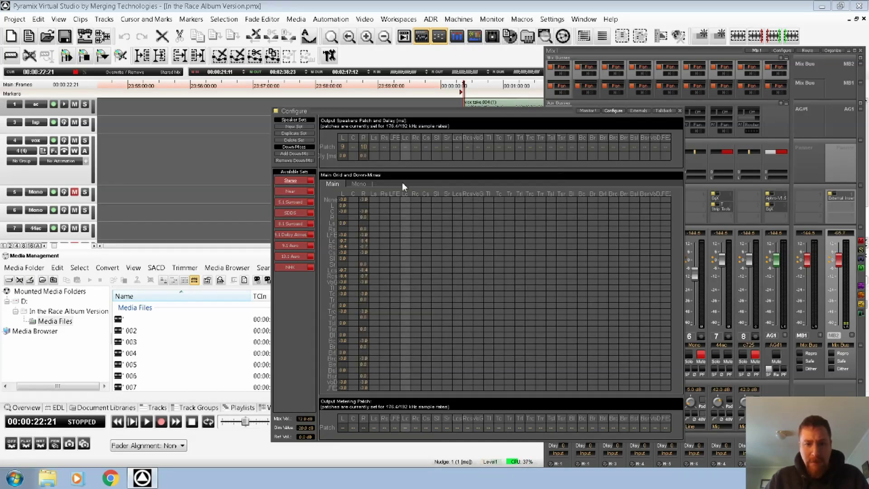
{"action": "left_click", "coordinate": [364, 183]}
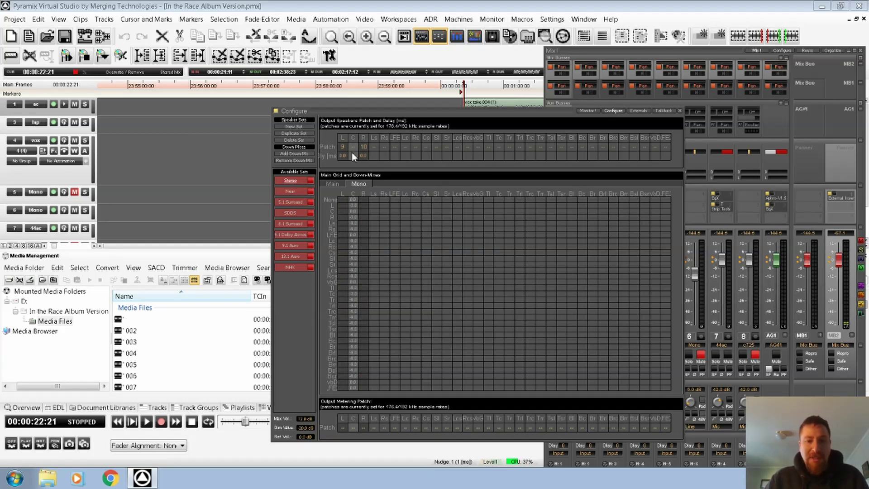
Patch the Mono down-mix centre speaker to output 9, then reselect the Stereo set.
{"action": "left_click", "coordinate": [291, 191]}
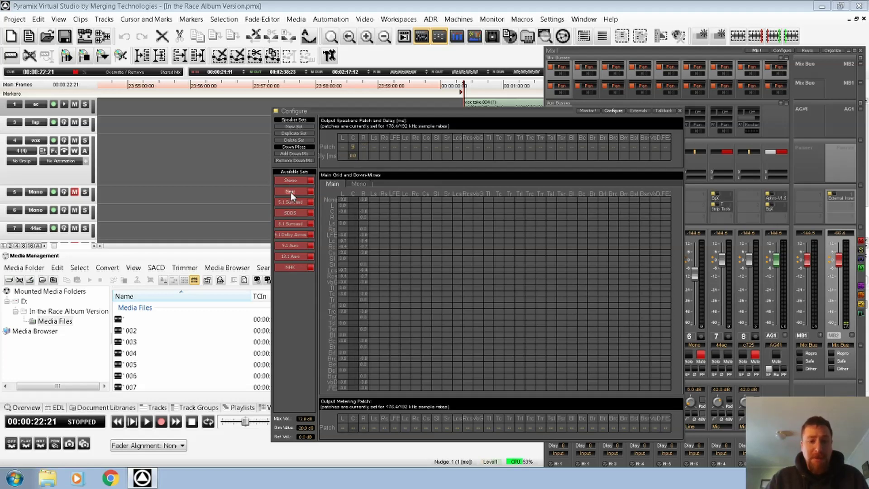
{"action": "left_click", "coordinate": [359, 186]}
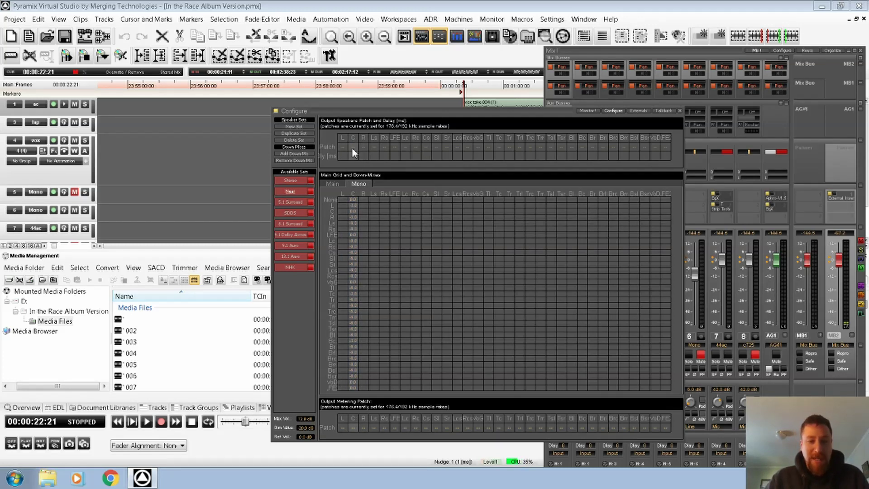
{"action": "left_click", "coordinate": [352, 147]}
{"action": "mouse_move", "coordinate": [365, 170]}
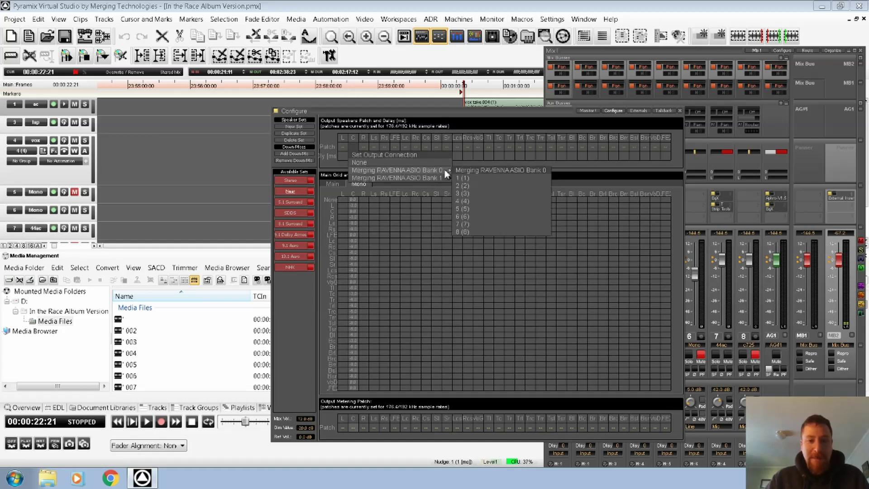
{"action": "mouse_move", "coordinate": [445, 181]}
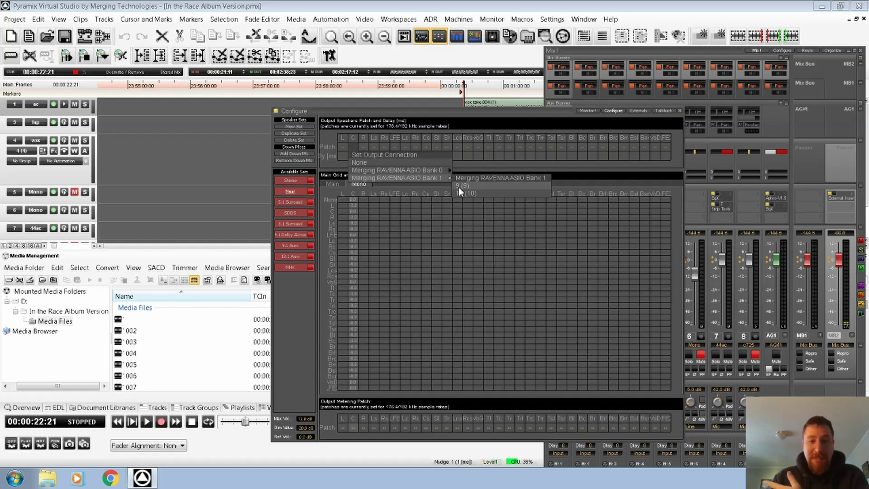
{"action": "left_click", "coordinate": [458, 186]}
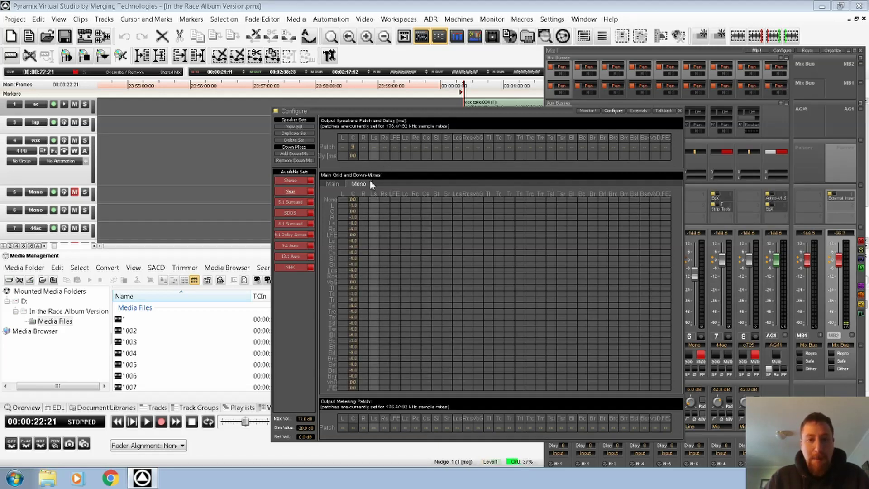
{"action": "left_click", "coordinate": [294, 182]}
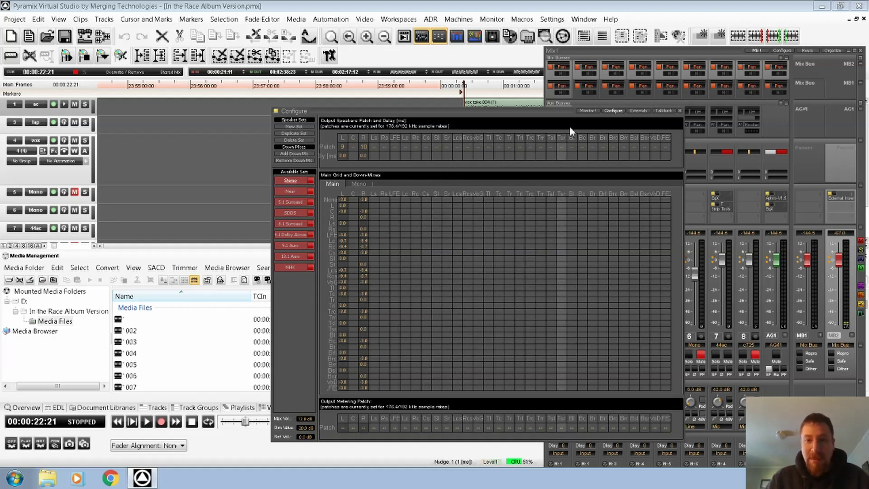
{"action": "left_click", "coordinate": [590, 112]}
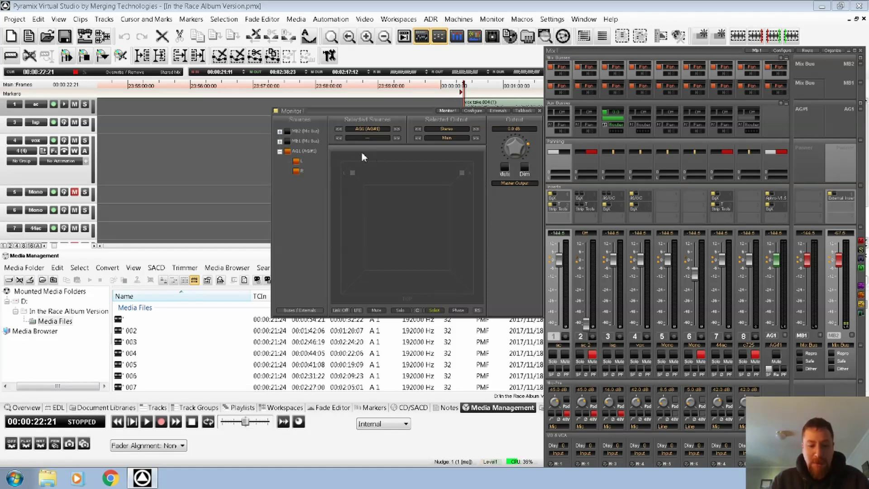
Start playback and switch the monitored source from AG1 to mix bus MB2.
{"action": "key", "text": "space"}
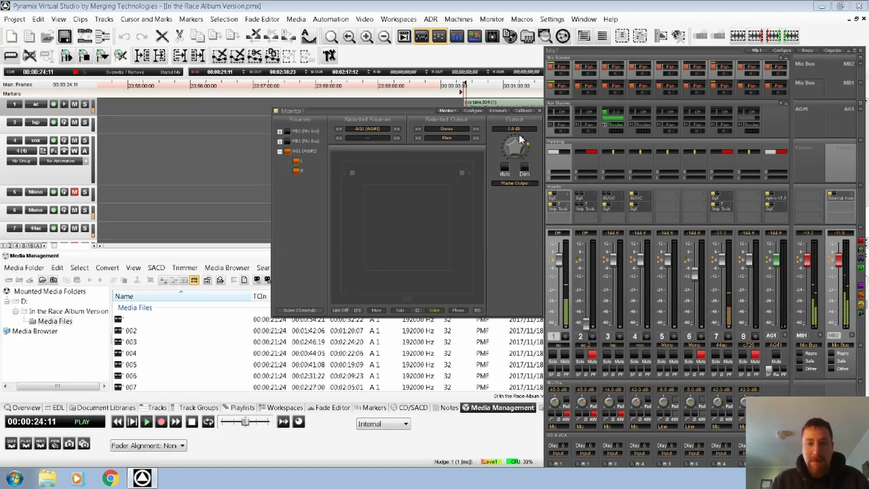
{"action": "scroll", "coordinate": [521, 140], "scroll_direction": "up", "scroll_amount": 3}
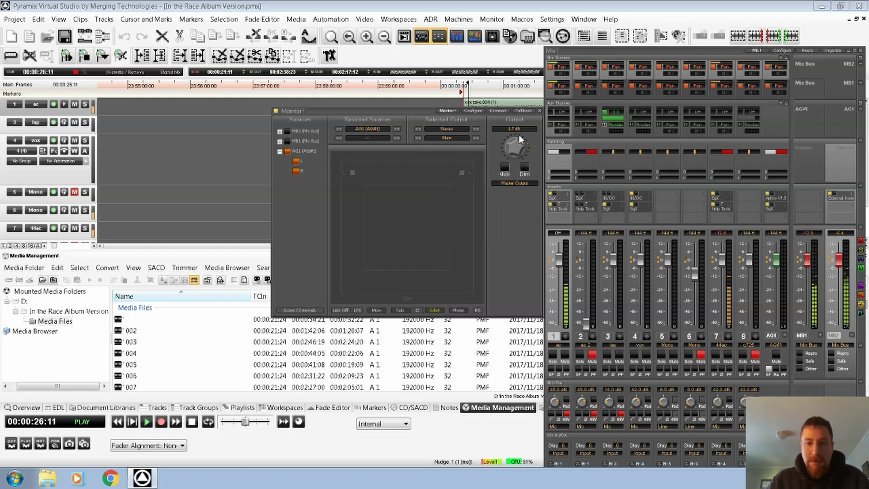
{"action": "scroll", "coordinate": [520, 139], "scroll_direction": "up", "scroll_amount": 6}
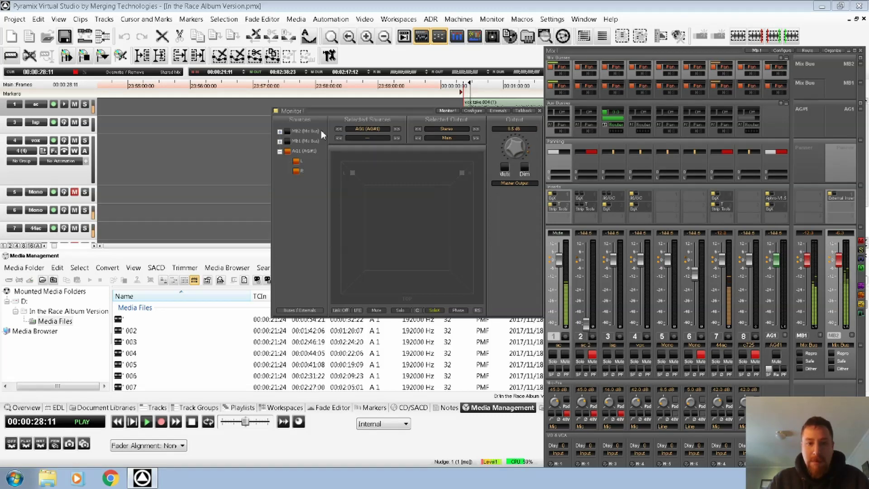
{"action": "left_click", "coordinate": [287, 131]}
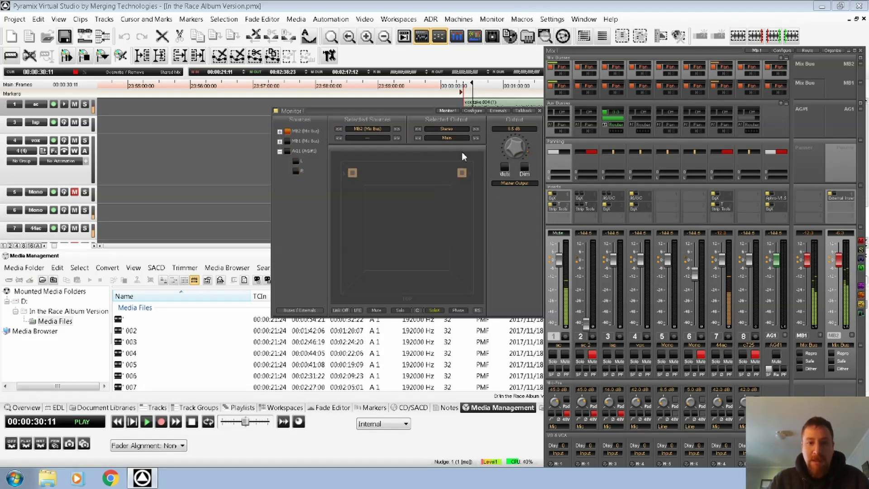
Trim the monitor Output level to about -4.5 dB after resetting it to 0 dB.
{"action": "scroll", "coordinate": [515, 150], "scroll_direction": "up", "scroll_amount": 6}
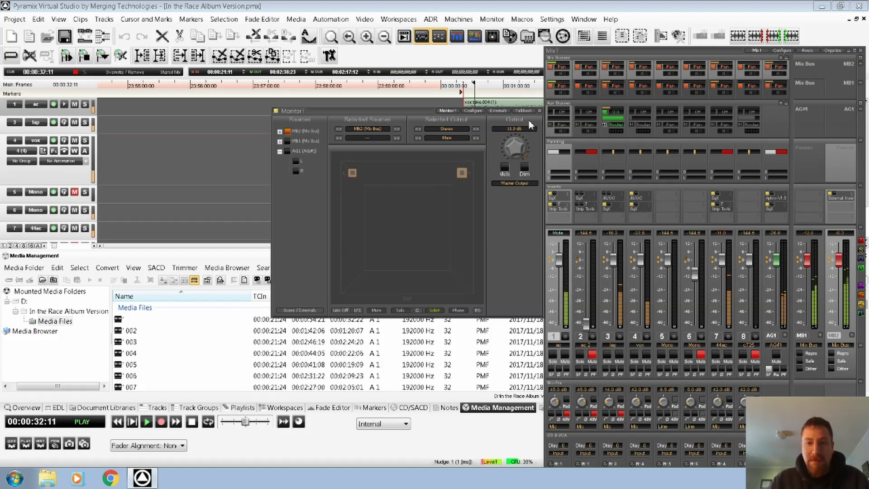
{"action": "mouse_move", "coordinate": [529, 138]}
{"action": "left_mouse_down"}
{"action": "mouse_move", "coordinate": [467, 288]}
{"action": "mouse_move", "coordinate": [493, 292]}
{"action": "mouse_move", "coordinate": [504, 256]}
{"action": "mouse_move", "coordinate": [469, 338]}
{"action": "mouse_move", "coordinate": [512, 143]}
{"action": "left_mouse_up"}
{"action": "double_click", "coordinate": [512, 145]}
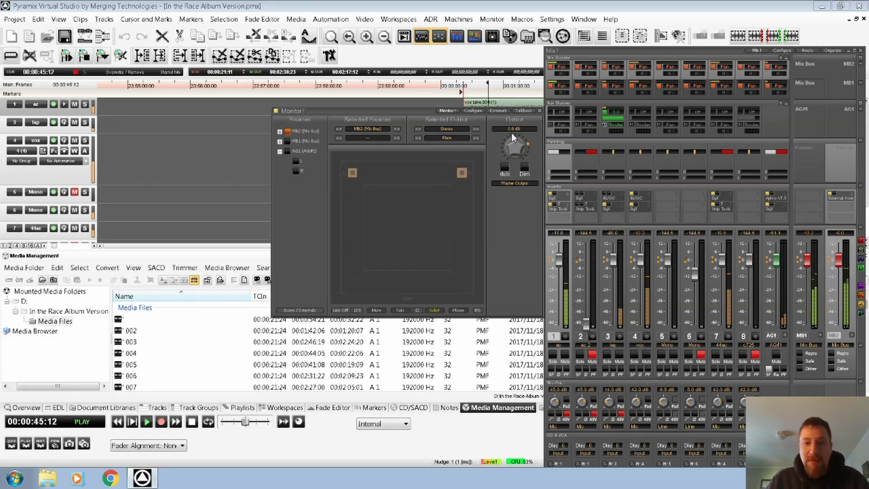
{"action": "left_click_drag", "start_coordinate": [525, 142], "coordinate": [509, 149]}
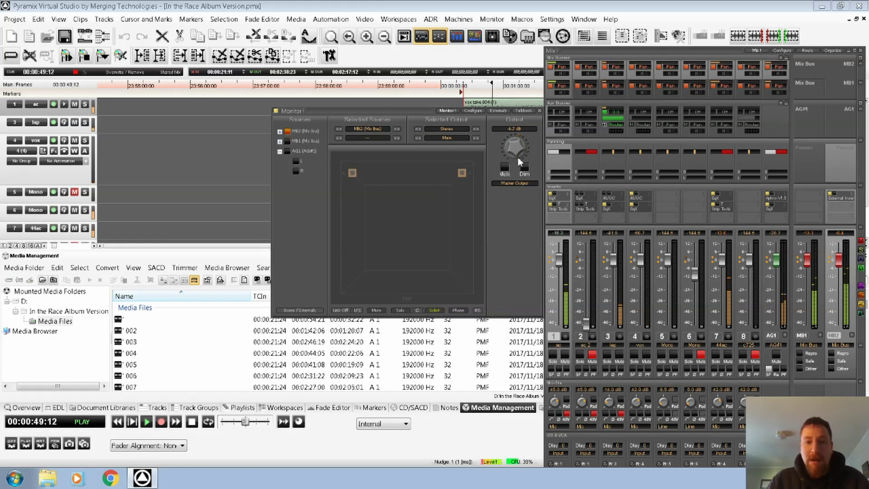
{"action": "left_click_drag", "start_coordinate": [519, 151], "coordinate": [483, 105]}
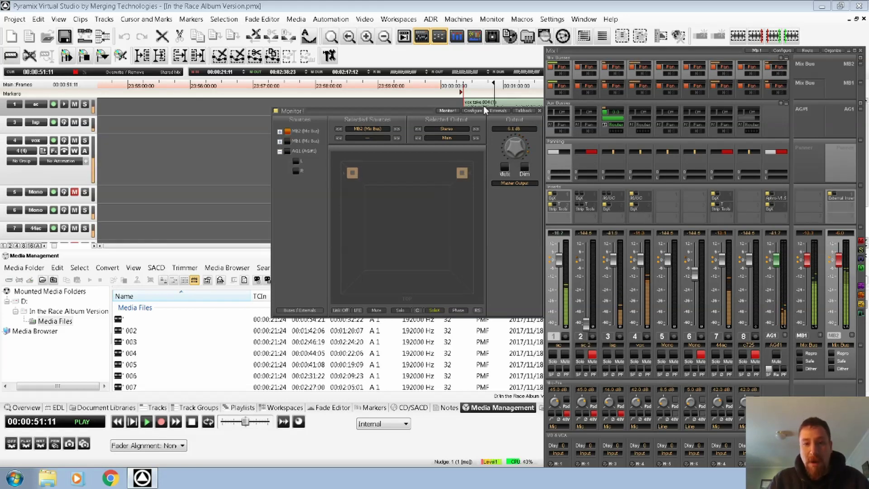
{"action": "left_click", "coordinate": [476, 111]}
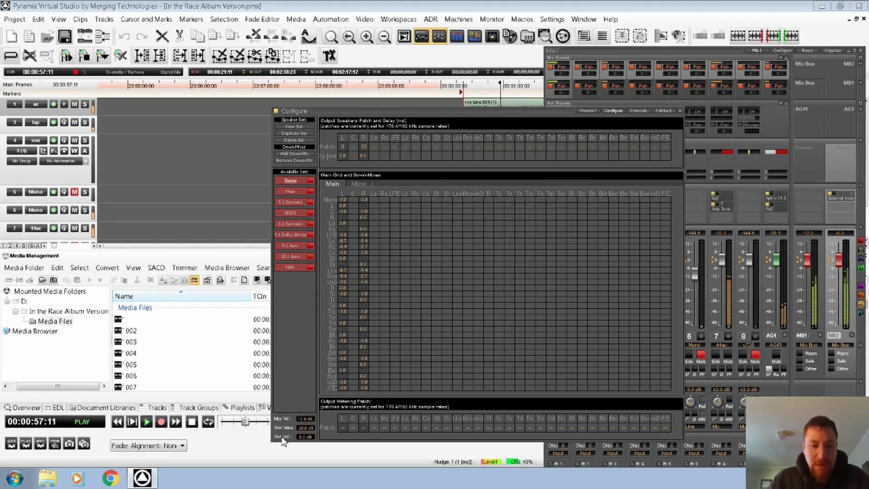
Enter 20 in the Ref Vol field to set the reference volume to -20.0 dB.
{"action": "left_click", "coordinate": [304, 437]}
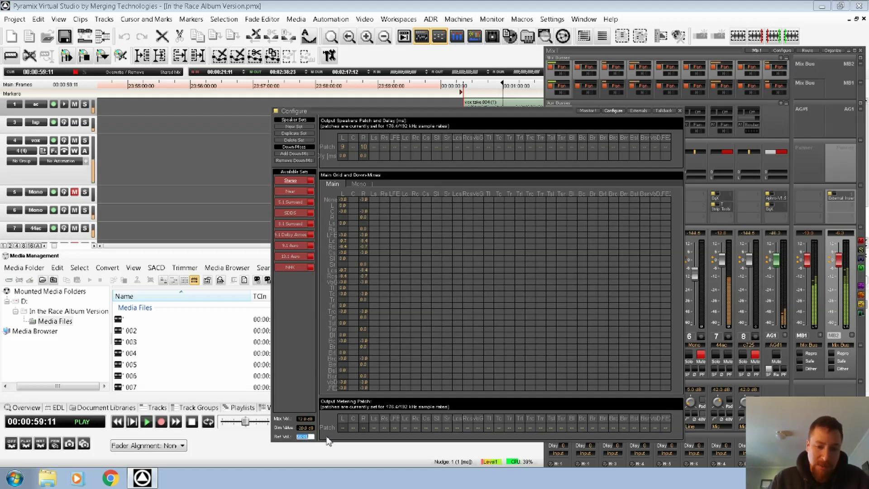
{"action": "key", "text": "BackSpace"}
{"action": "type", "text": "2"}
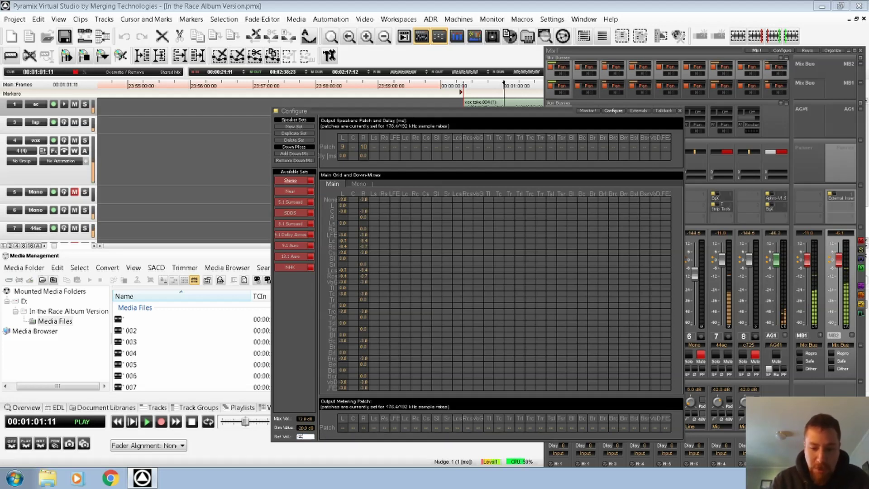
{"action": "type", "text": "0"}
{"action": "key", "text": "Return"}
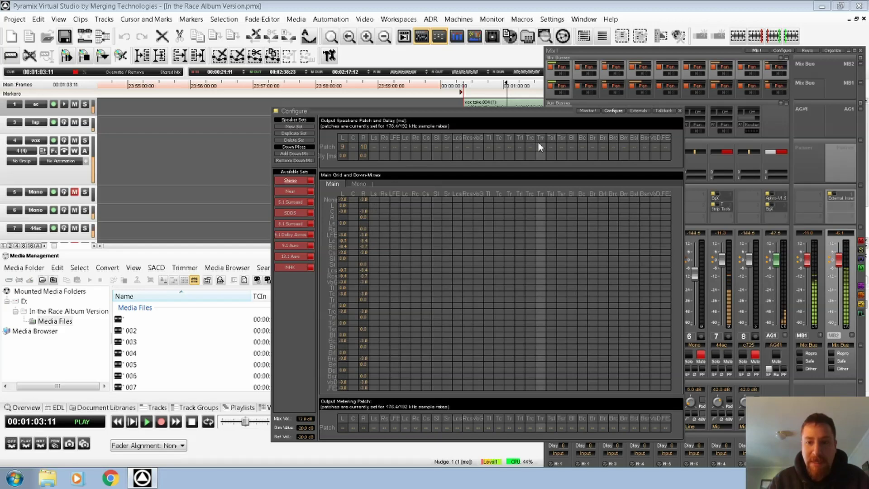
{"action": "left_click", "coordinate": [586, 111]}
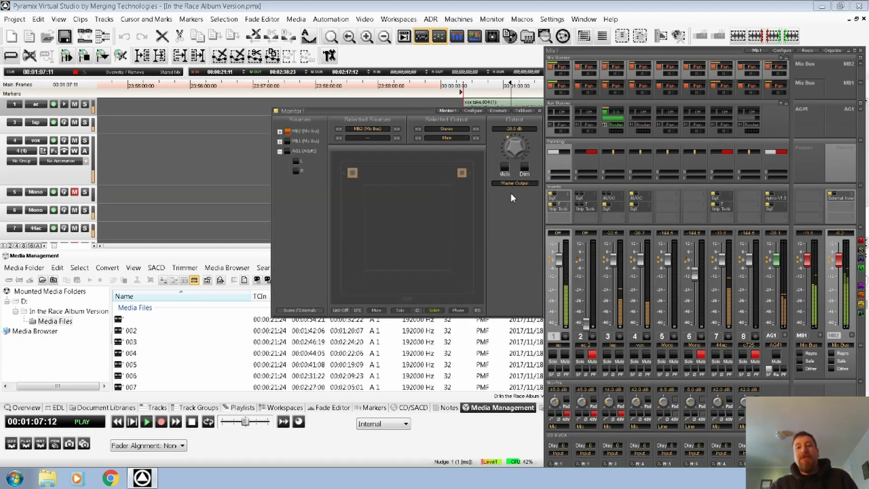
Toggle Dim on and off, raise the output to 3.4 dB, and audition MB1 before returning to MB2.
{"action": "left_click", "coordinate": [524, 170]}
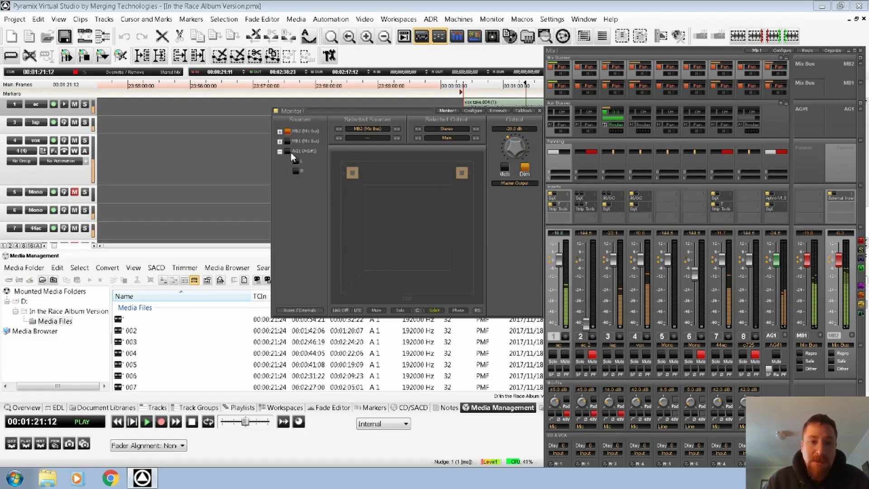
{"action": "left_click", "coordinate": [525, 168]}
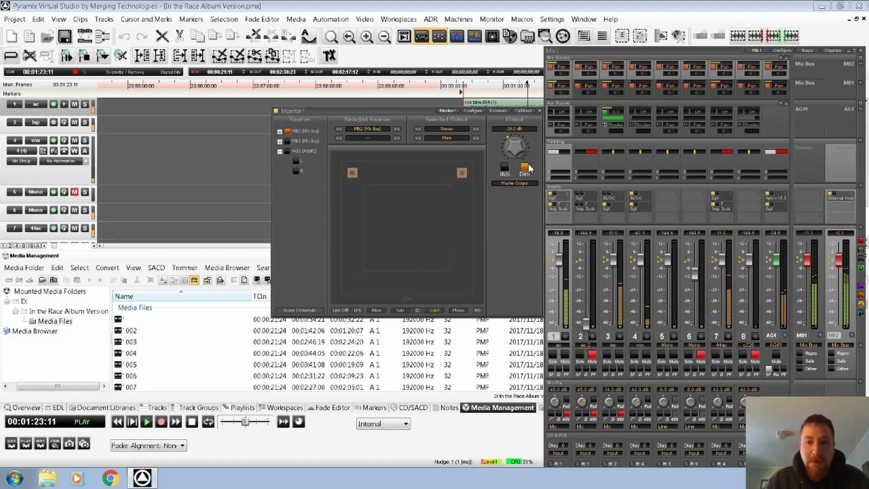
{"action": "left_click_drag", "start_coordinate": [536, 124], "coordinate": [606, 43]}
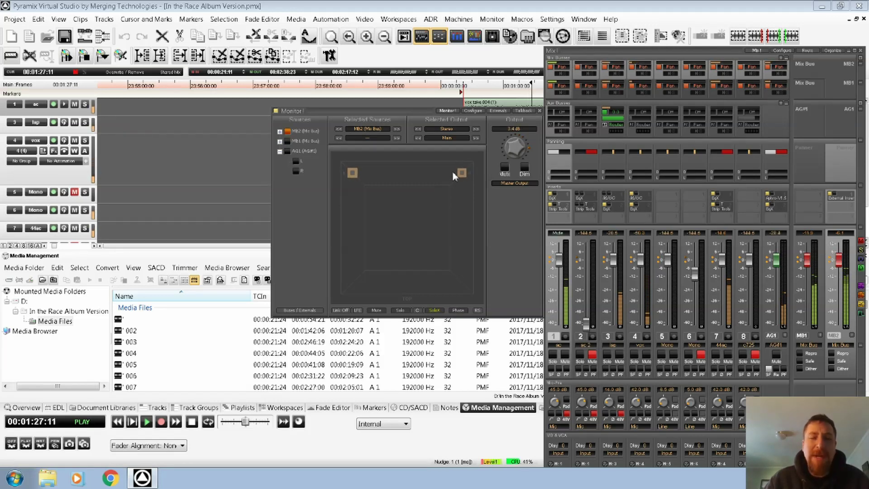
{"action": "left_click", "coordinate": [287, 140]}
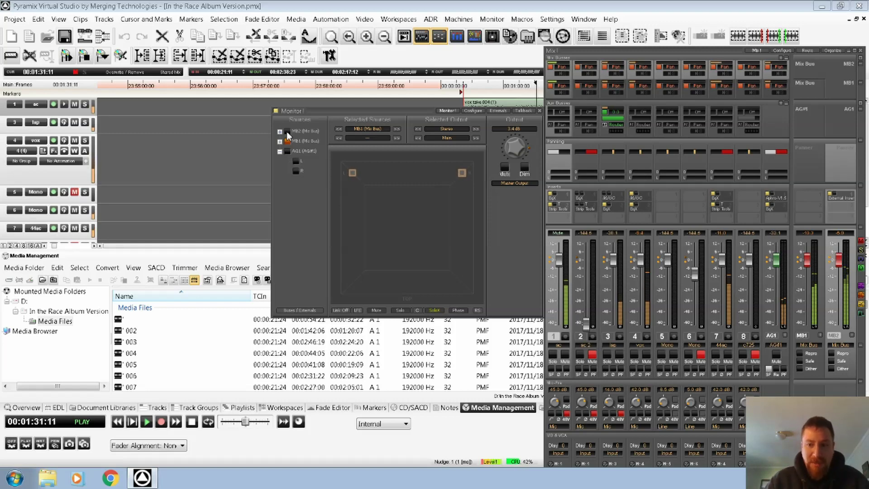
{"action": "left_click", "coordinate": [287, 131]}
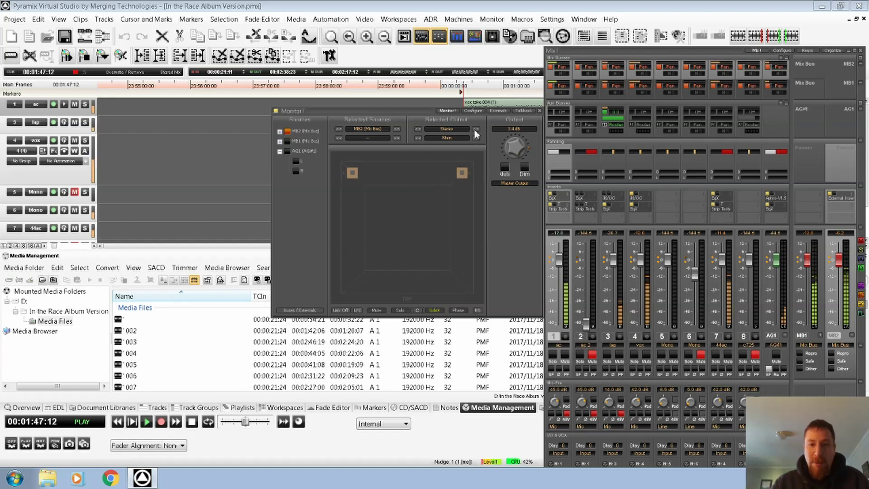
{"action": "left_click", "coordinate": [476, 131]}
{"action": "left_click", "coordinate": [475, 131]}
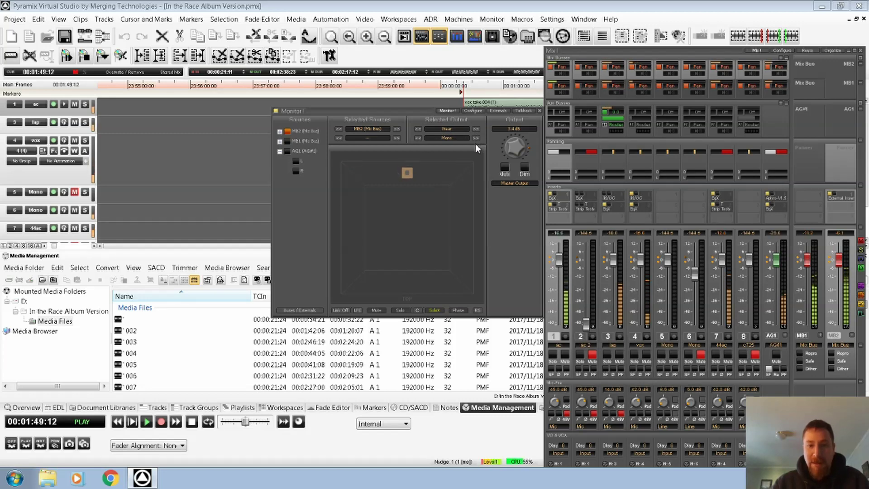
{"action": "left_click", "coordinate": [419, 138]}
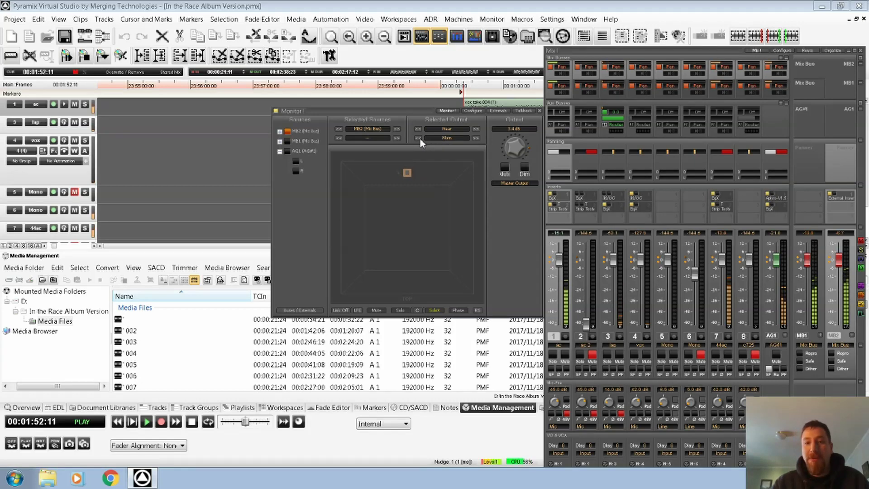
{"action": "left_click", "coordinate": [476, 138]}
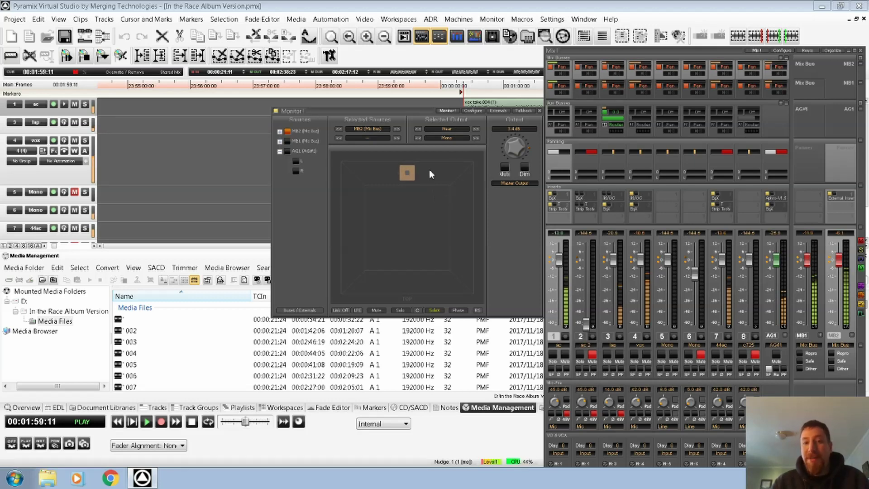
{"action": "left_click", "coordinate": [417, 130]}
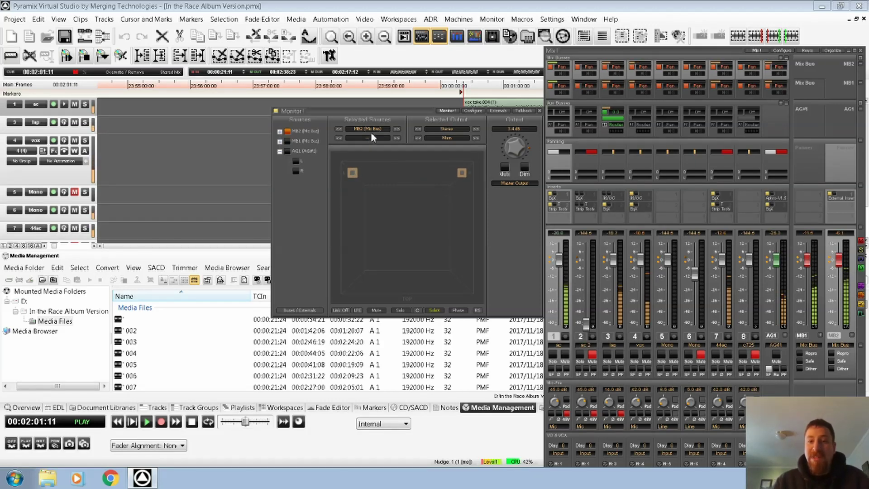